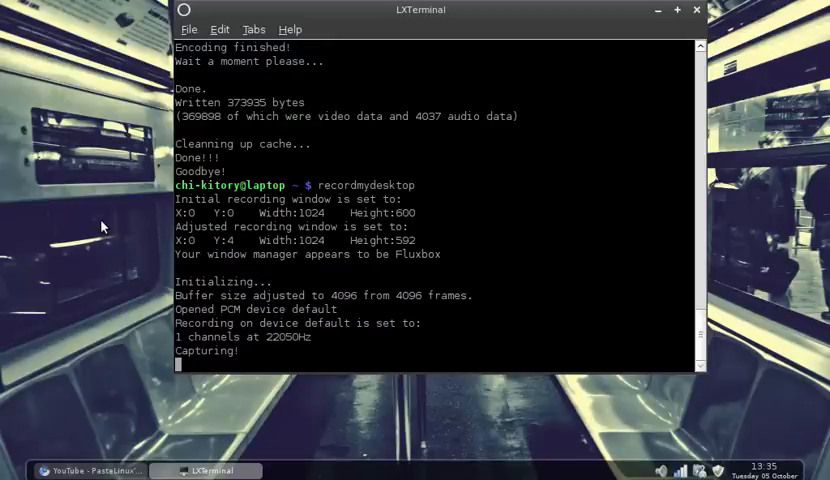
Step: Bring up the desktop application menu after clearing the recording terminal away
right_click(101, 227)
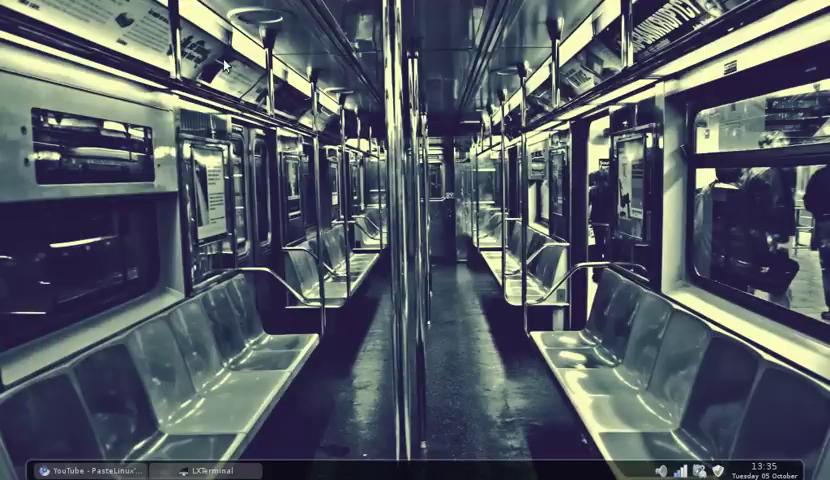
Step: Launch a new terminal from the desktop menu's Terminal Emulator entry
right_click(153, 51)
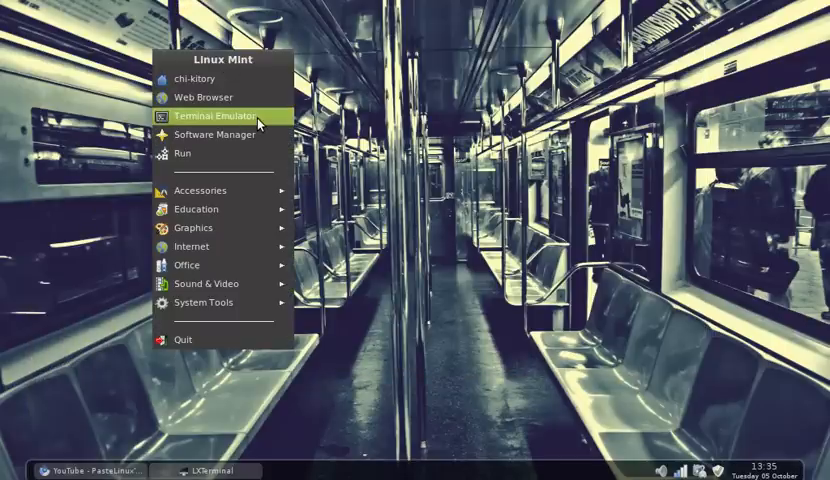
click(259, 122)
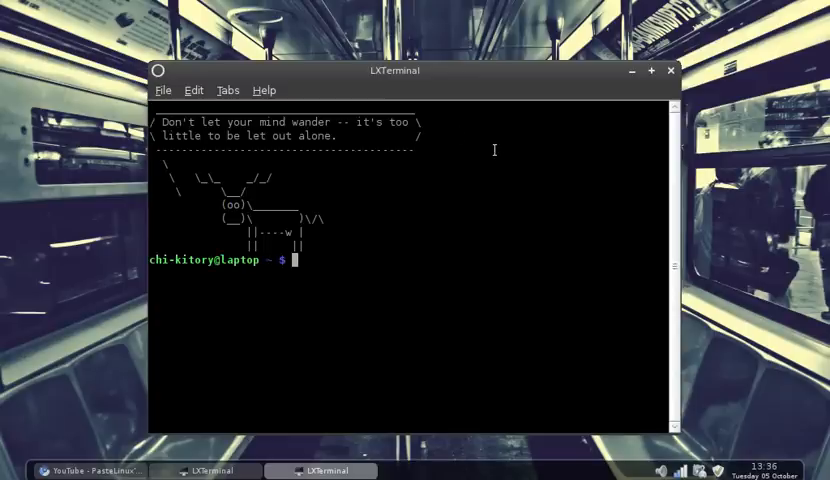
text(sudo apt-get install ssh)
Step: Run sudo apt-get install ssh, give the sudo password, and confirm with y
key(Return)
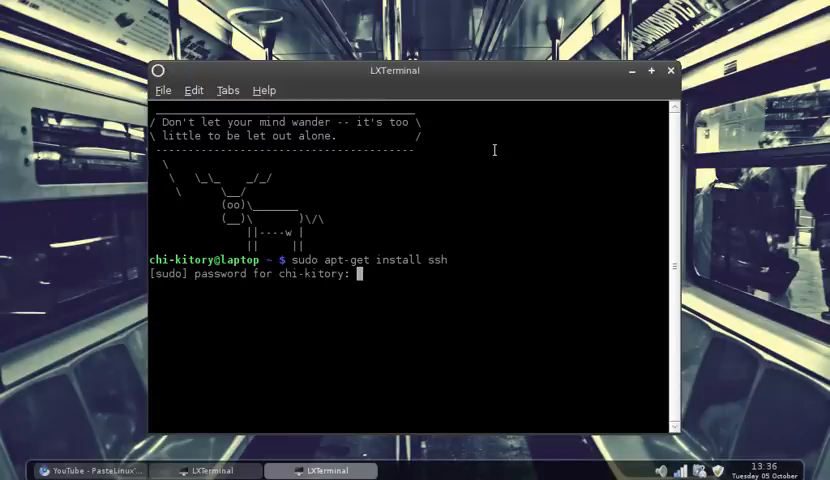
key(Return)
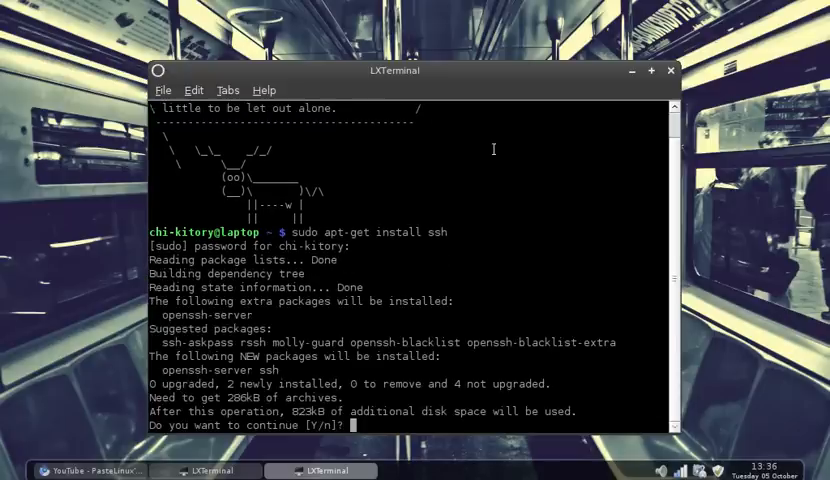
text(y)
key(Return)
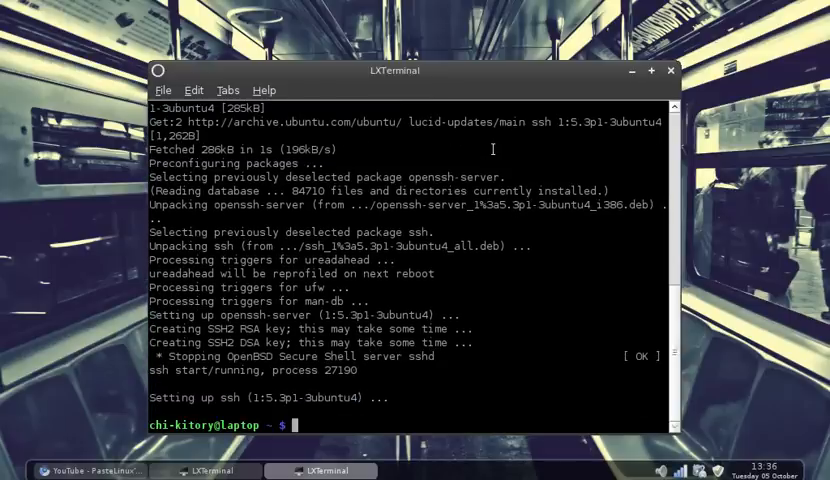
text(ss)
text(h)
text( localhost)
Step: Connect with ssh localhost, accept the host key with yes, and log in with the password
key(Return)
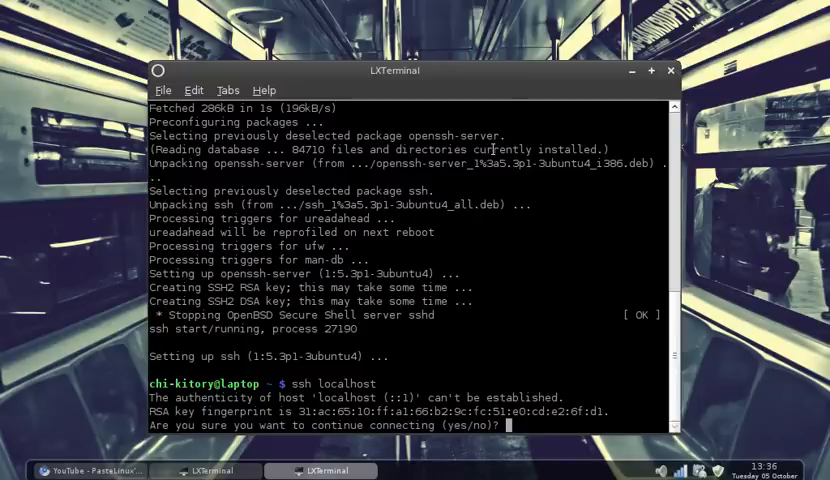
key(Return)
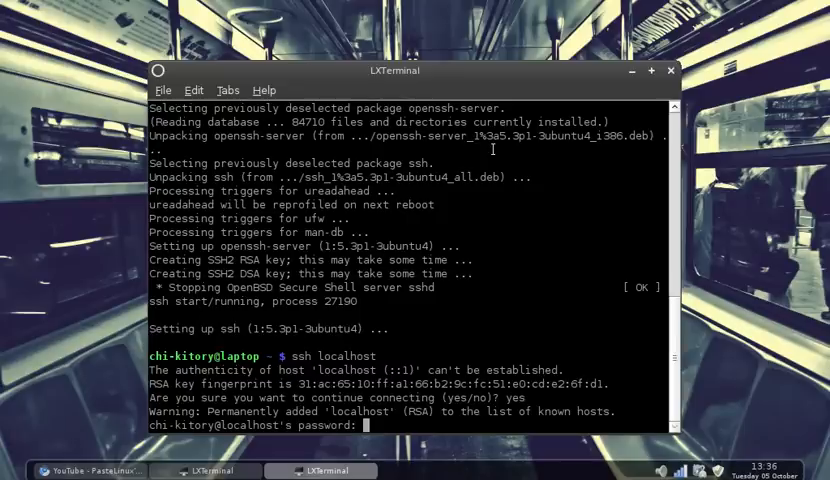
key(Return)
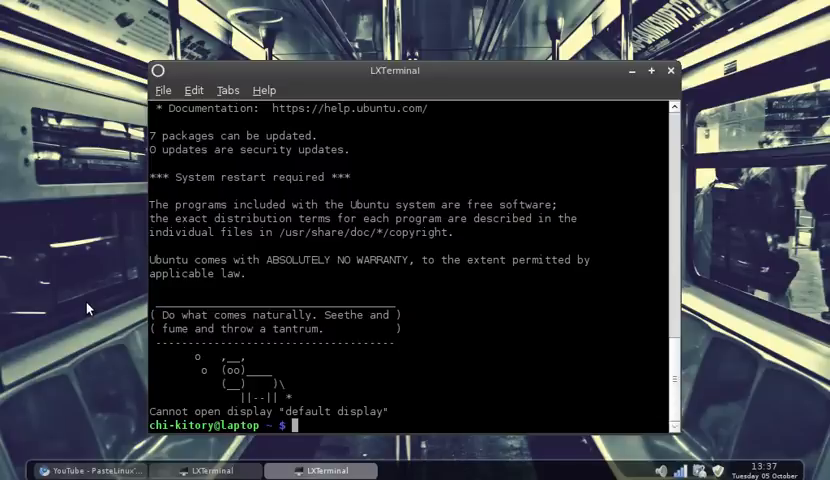
Step: Connect with ssh root@localhost and log in with the root password
key(BackSpace)
key(BackSpace)
text(ssh root@localhost)
key(Return)
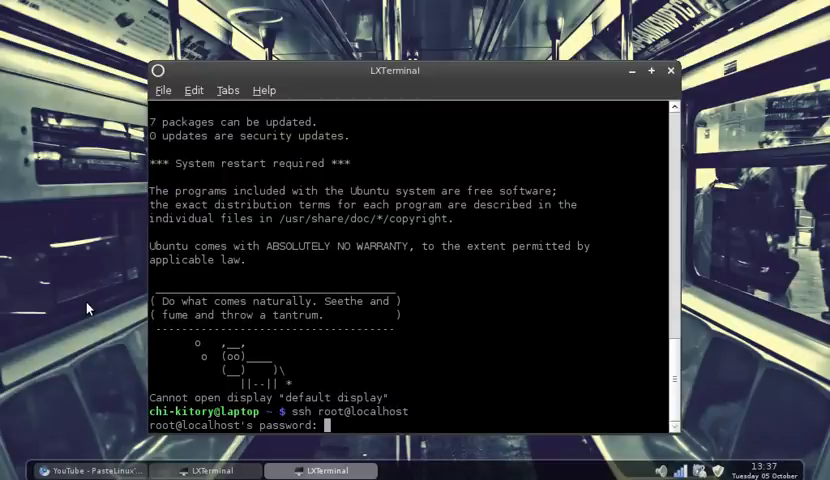
key(Return)
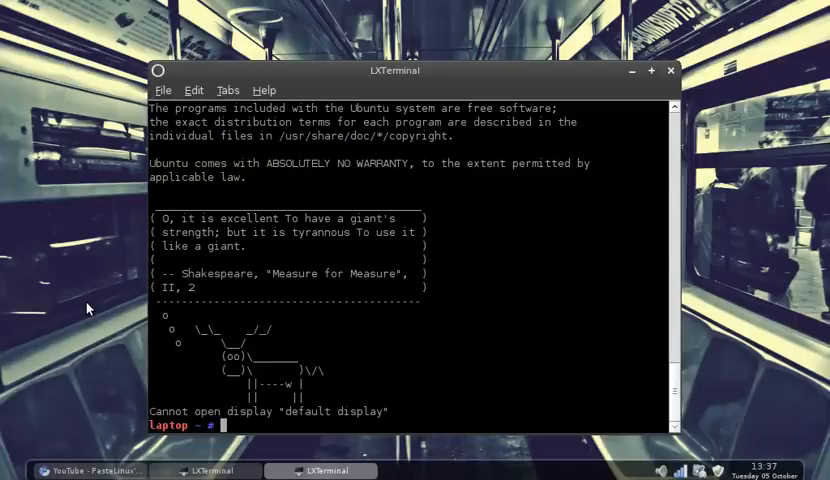
text(ls -la)
Step: Run ls -la to show all files, hidden included, in root's home directory
key(Return)
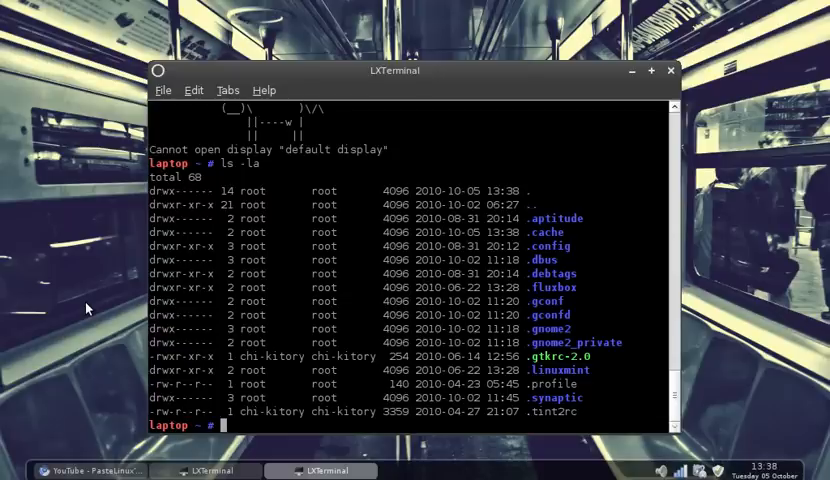
text(exit)
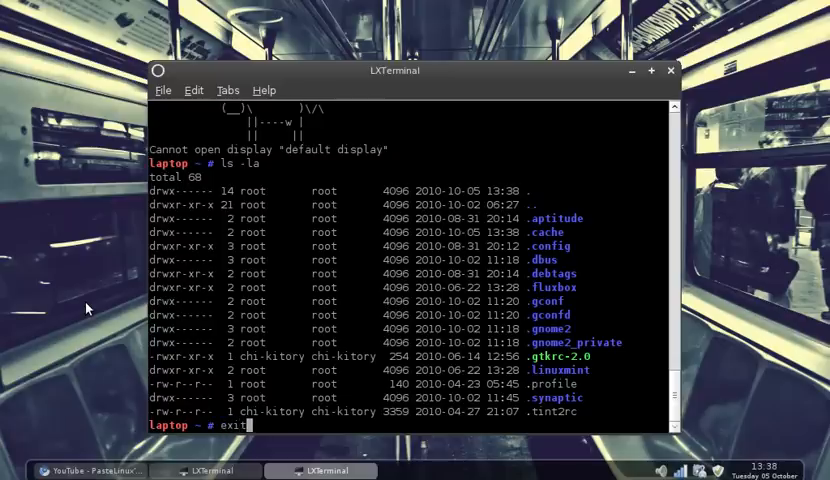